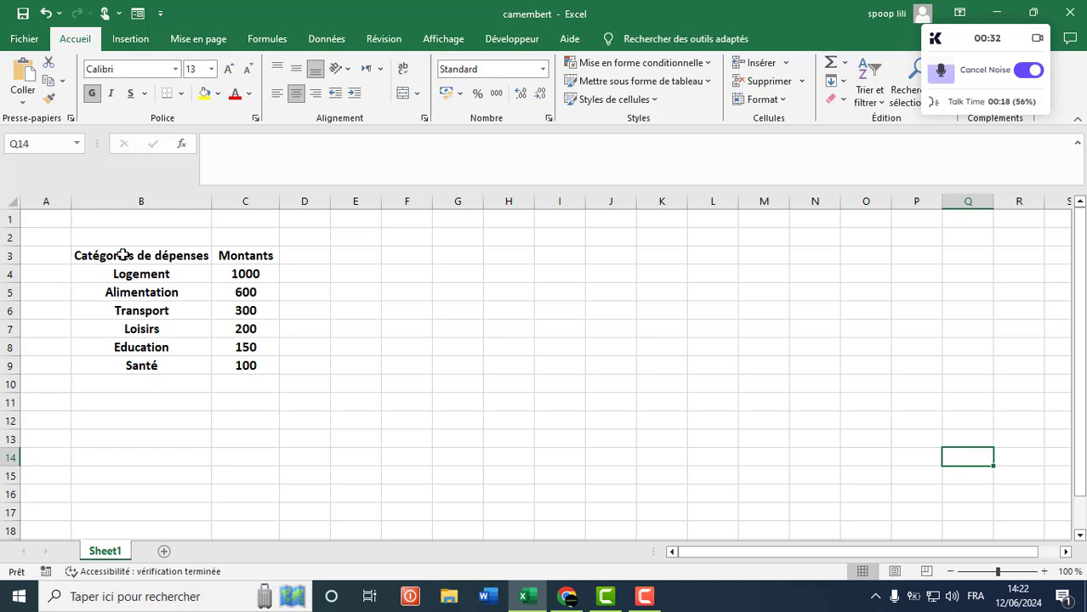
pyautogui.moveTo(128, 255)
pyautogui.mouseDown()
pyautogui.moveTo(265, 308)
pyautogui.moveTo(264, 371)
pyautogui.moveTo(267, 361)
pyautogui.mouseUp()
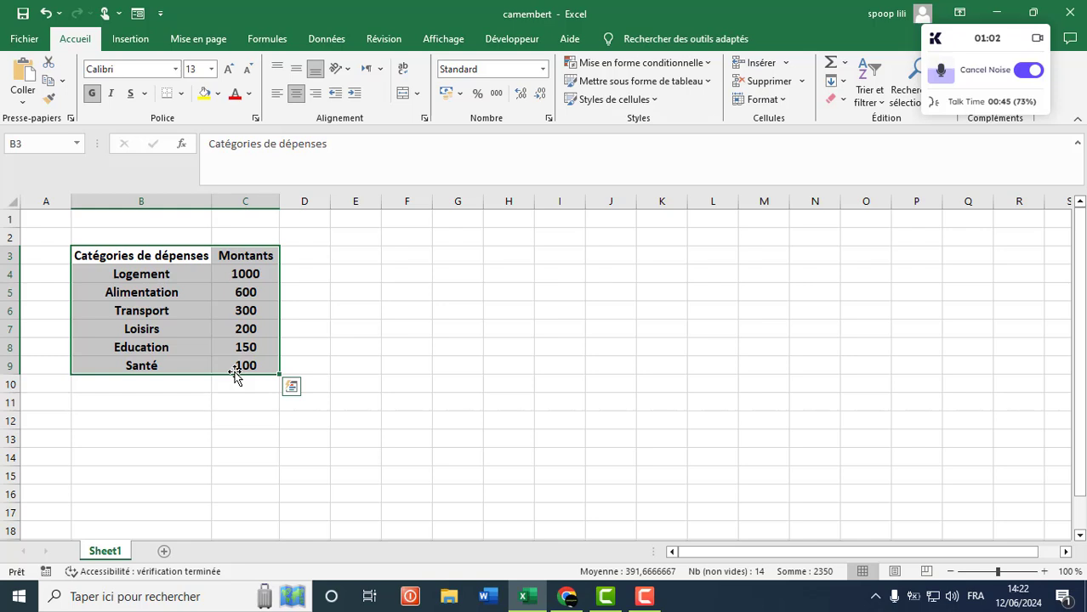
pyautogui.click(160, 311)
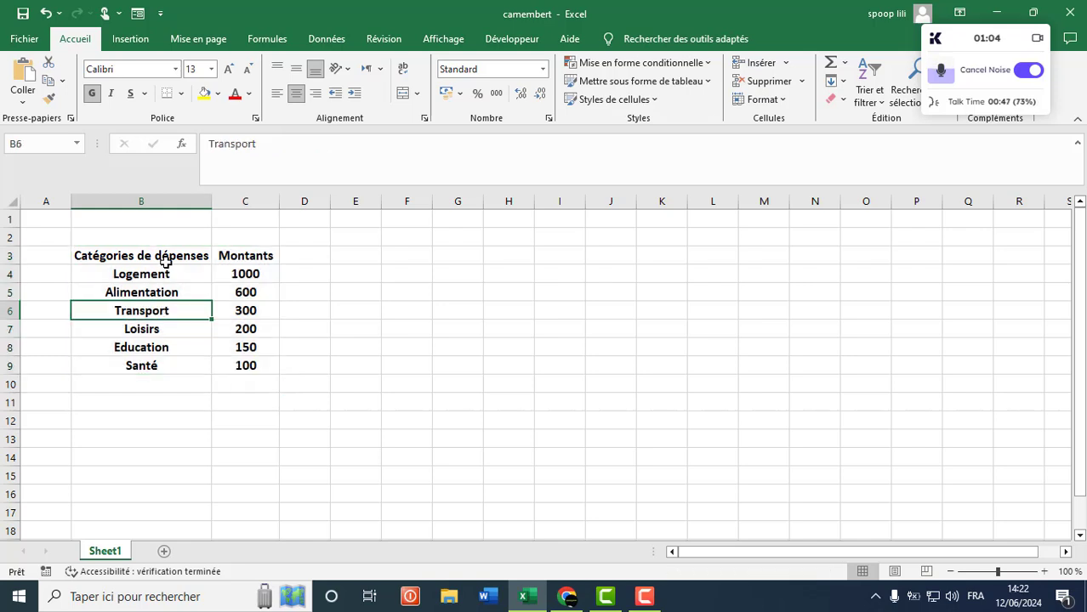
pyautogui.click(165, 260)
pyautogui.moveTo(165, 259); pyautogui.dragTo(149, 375)
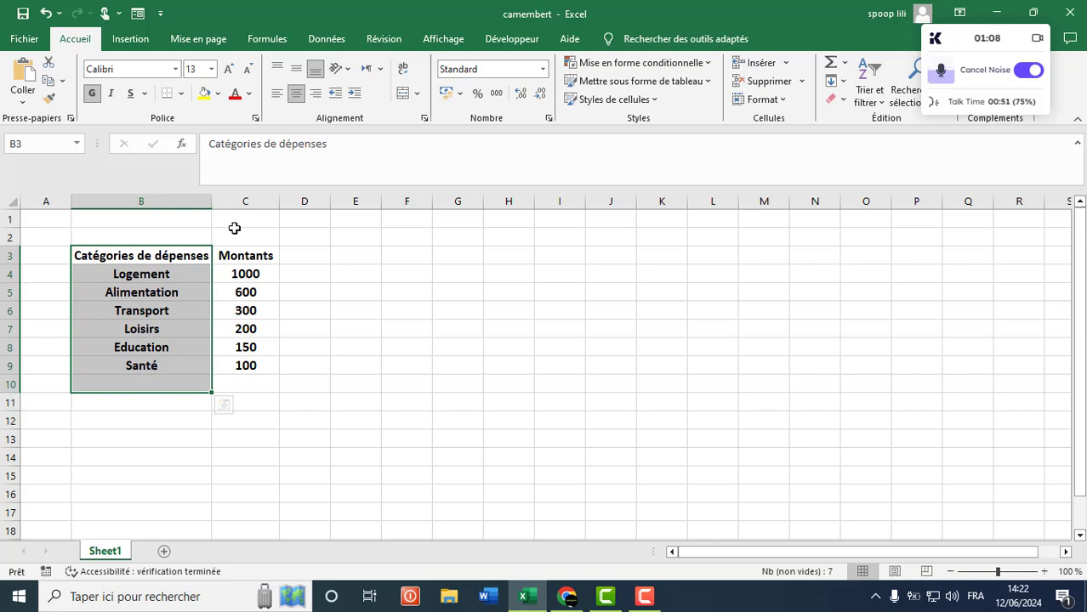
pyautogui.moveTo(243, 258); pyautogui.dragTo(238, 365)
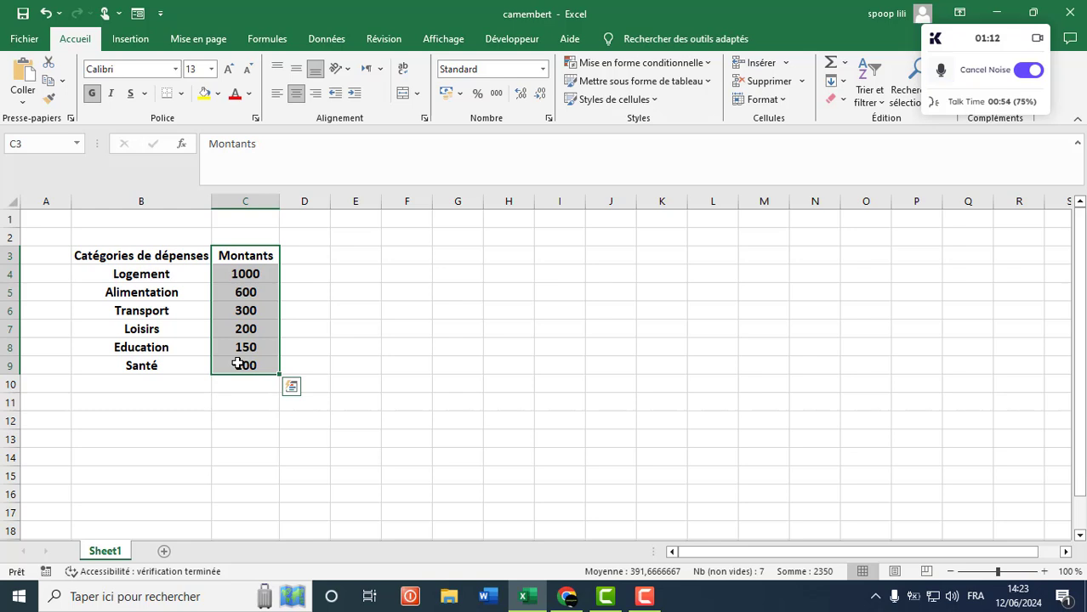
# Insert a 2D pie chart (Secteurs) from the expense categories and amounts in B3:C9.
pyautogui.moveTo(153, 255); pyautogui.dragTo(230, 366)
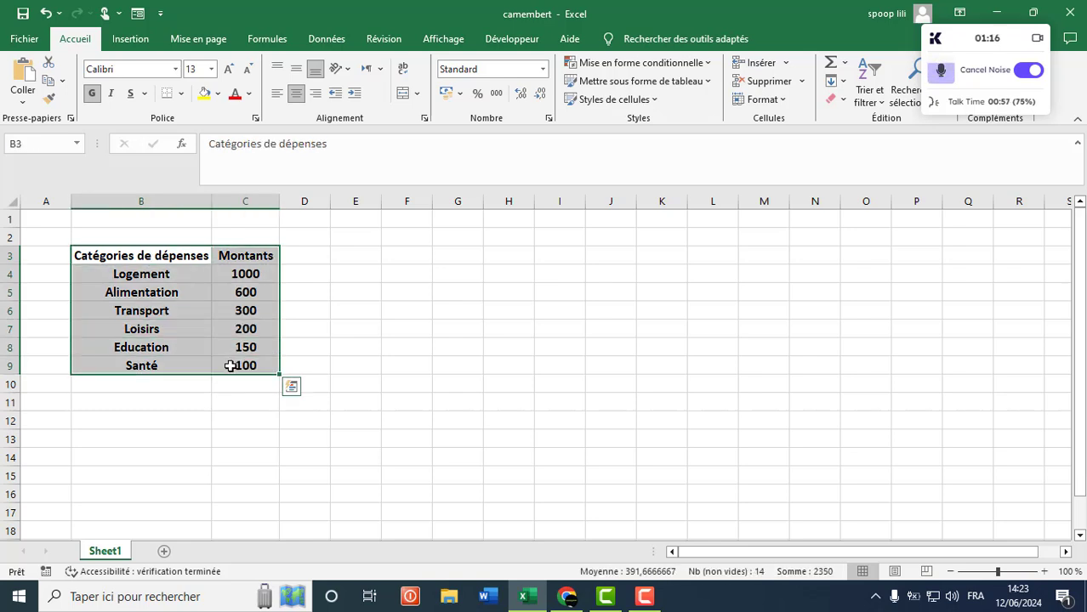
pyautogui.click(134, 39)
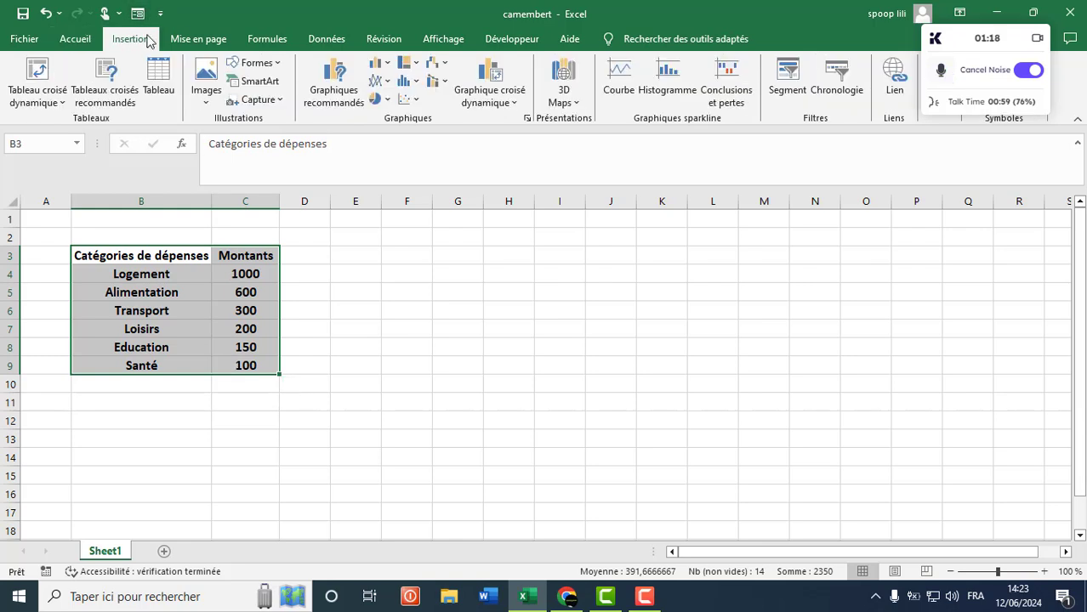
pyautogui.click(386, 103)
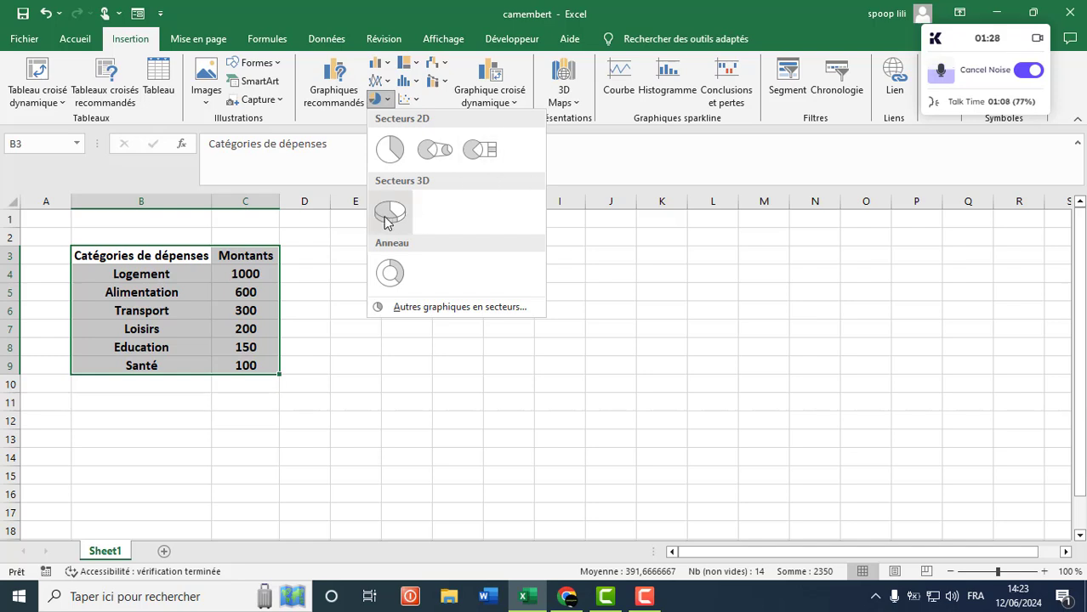
pyautogui.click(353, 113)
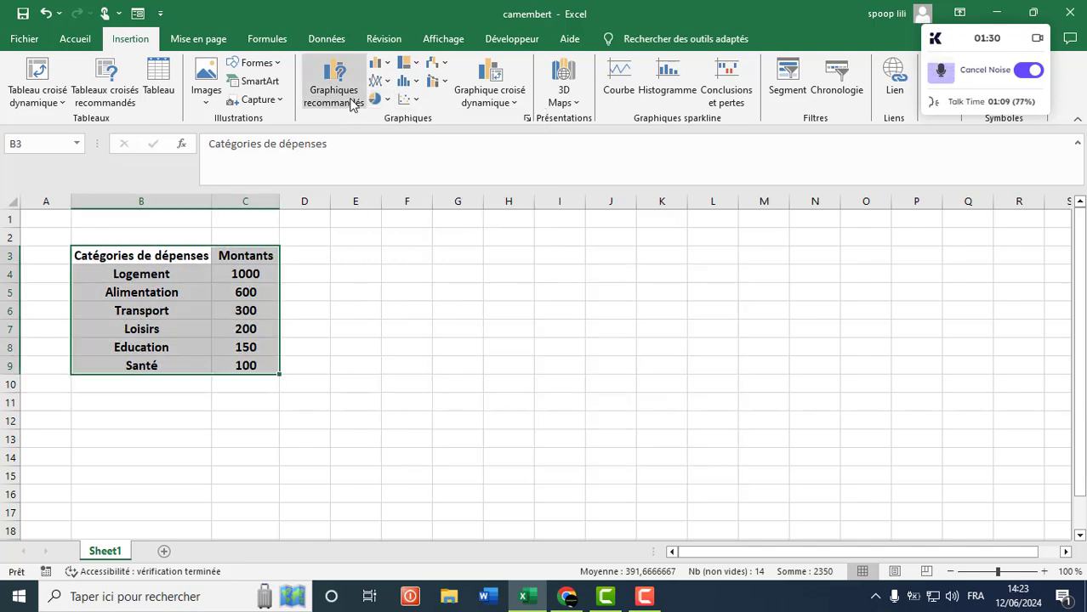
pyautogui.click(334, 108)
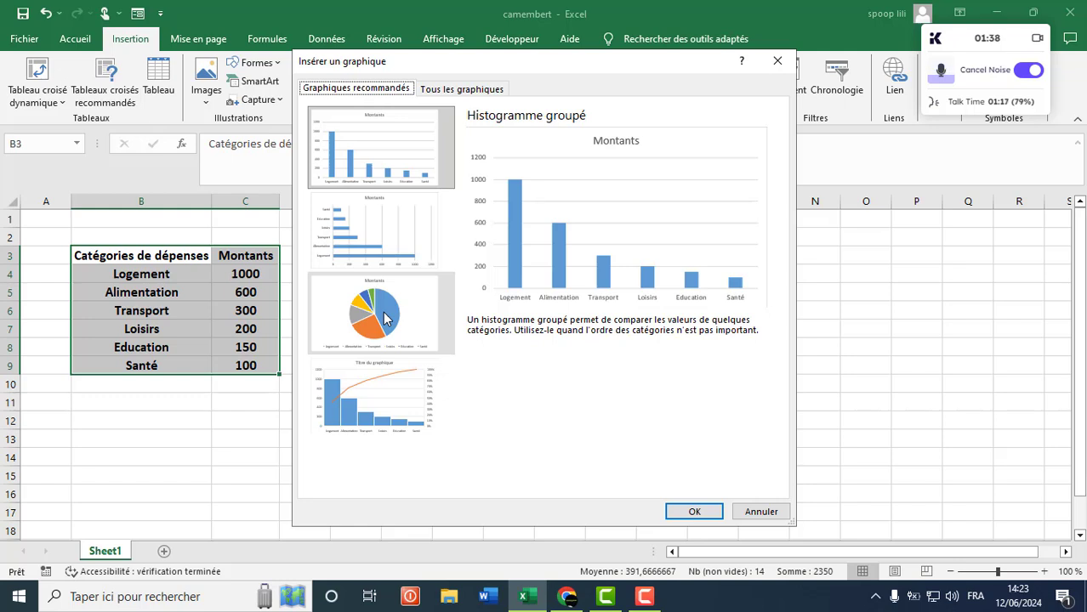
pyautogui.click(472, 90)
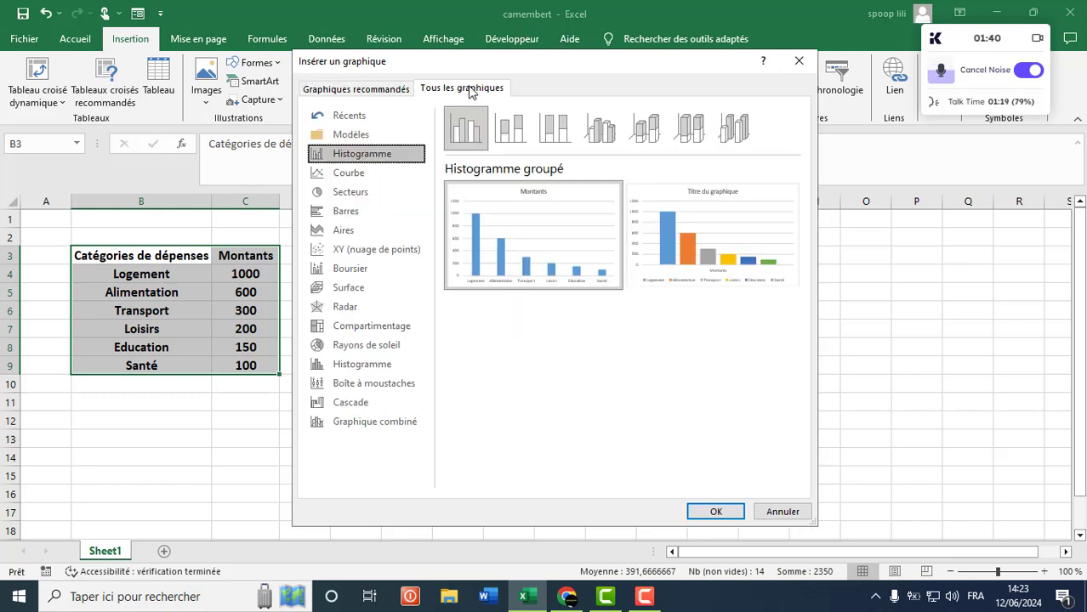
pyautogui.click(366, 192)
pyautogui.moveTo(564, 238)
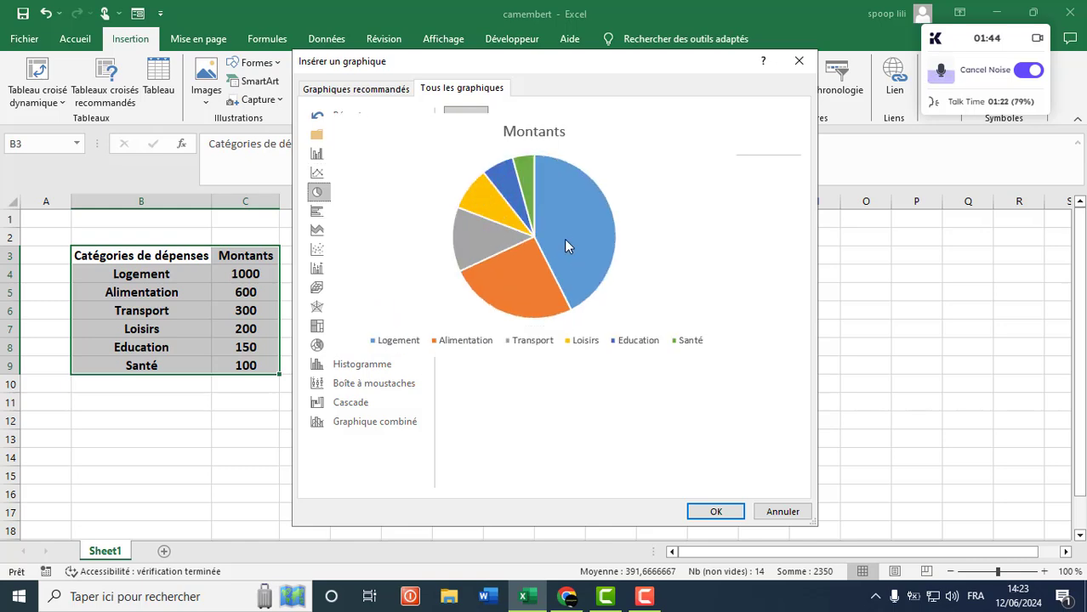
pyautogui.click(714, 513)
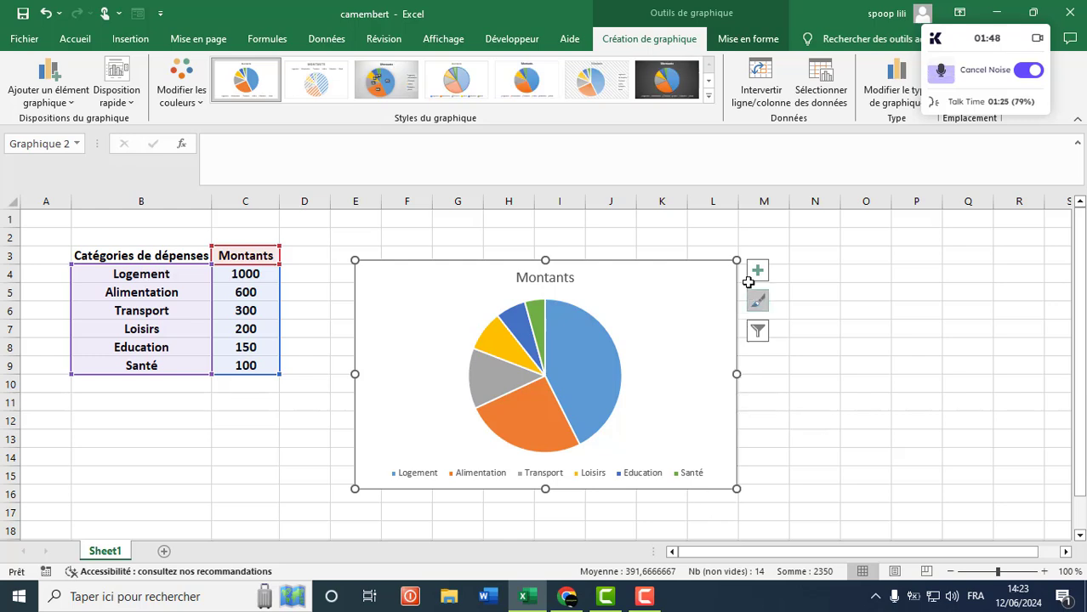
# Enlarge the pie chart beside the table and apply the chart style with the dark grey gradient background.
pyautogui.moveTo(739, 260); pyautogui.dragTo(886, 218)
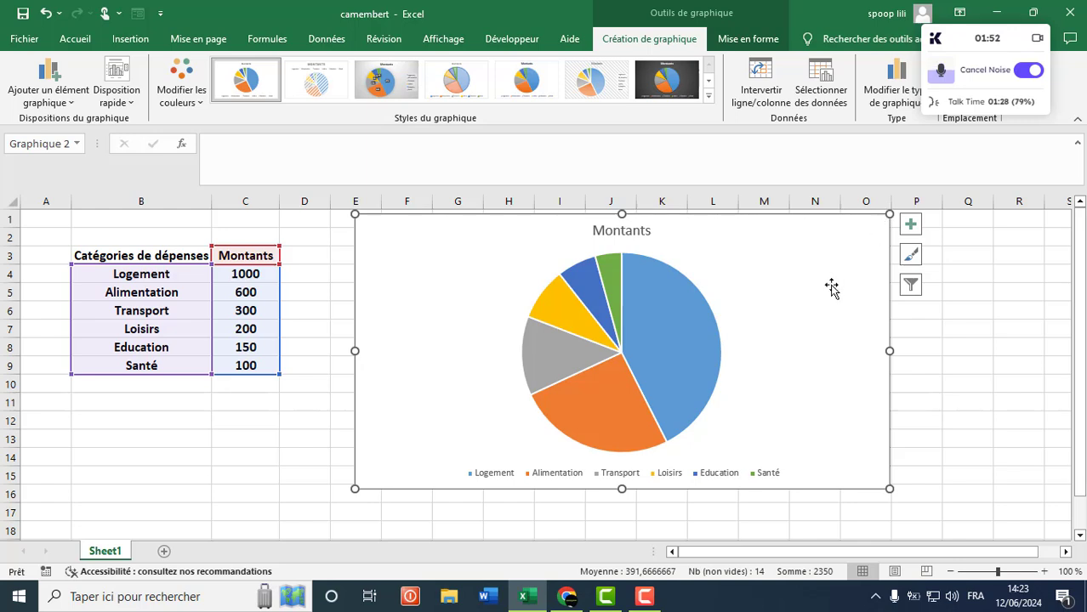
pyautogui.moveTo(832, 289)
pyautogui.mouseDown()
pyautogui.moveTo(844, 314)
pyautogui.moveTo(842, 298)
pyautogui.mouseUp()
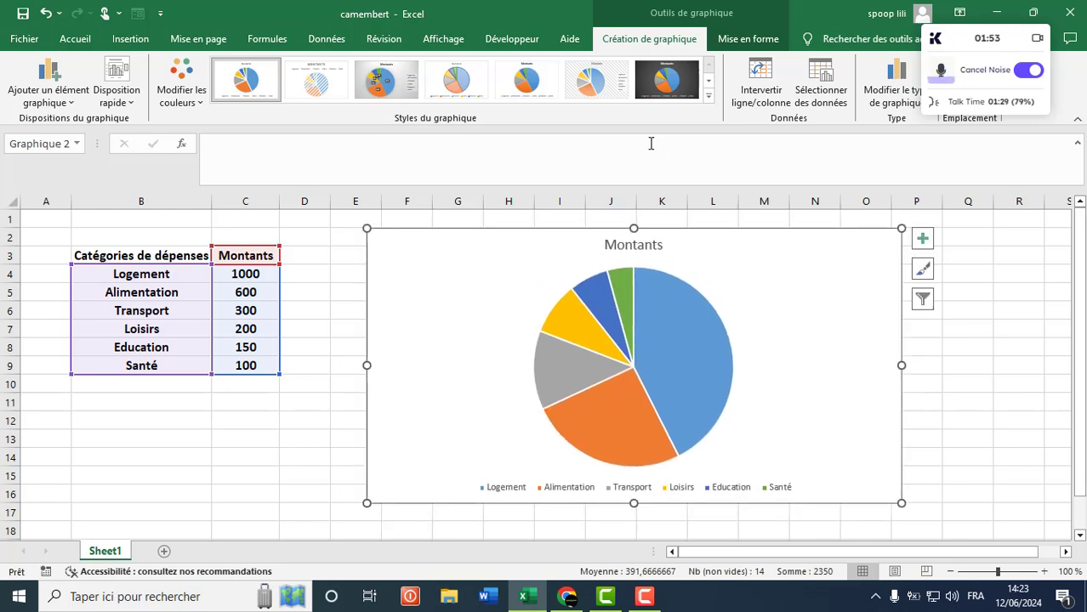
pyautogui.click(670, 79)
pyautogui.click(669, 79)
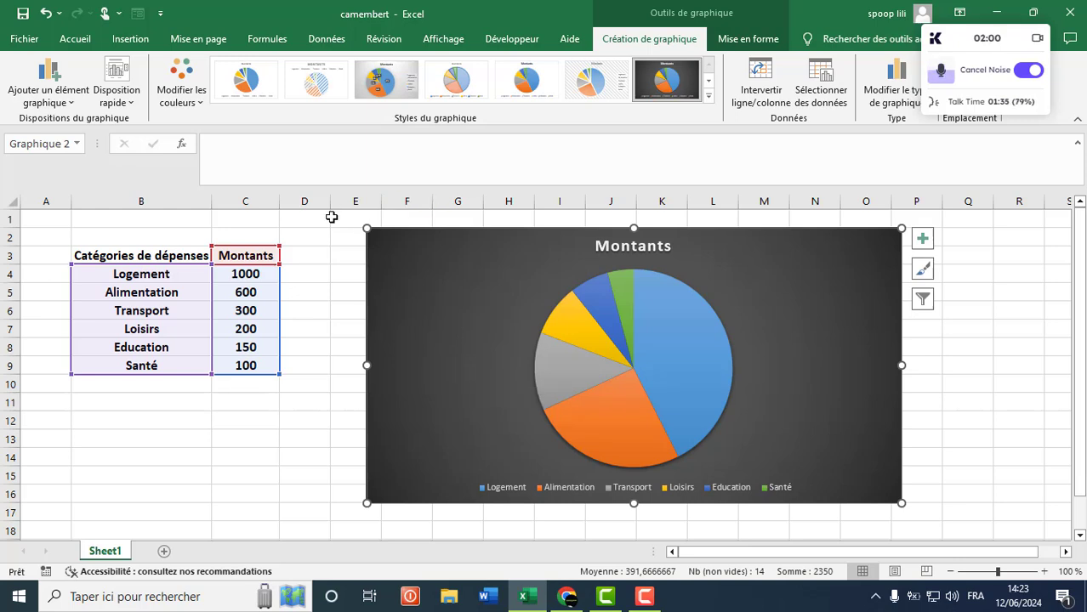
# Set the chart's text to size 12 and make it bold.
pyautogui.click(74, 43)
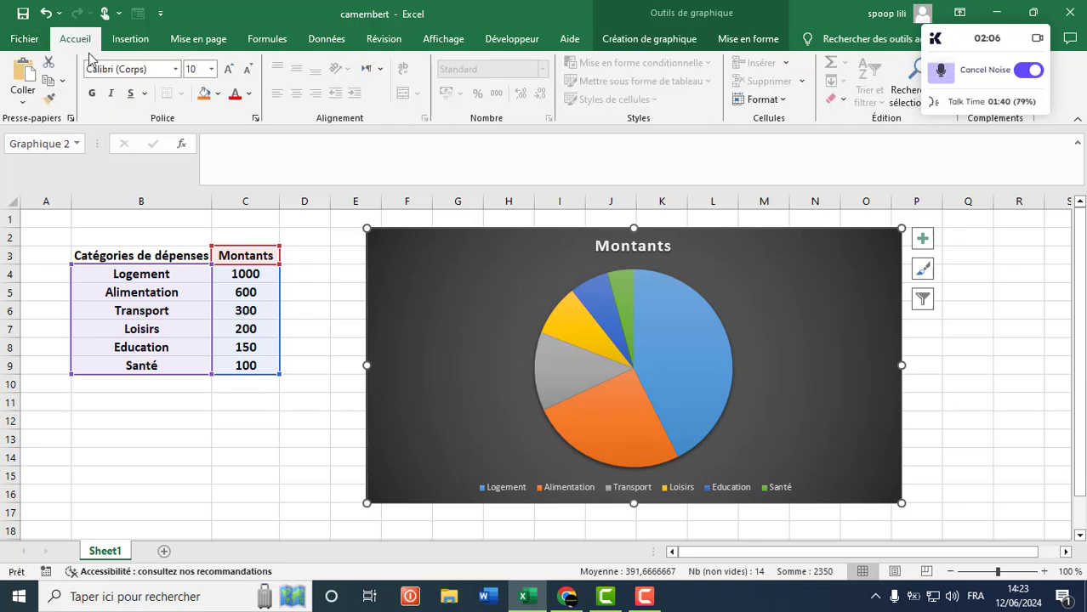
pyautogui.click(194, 71)
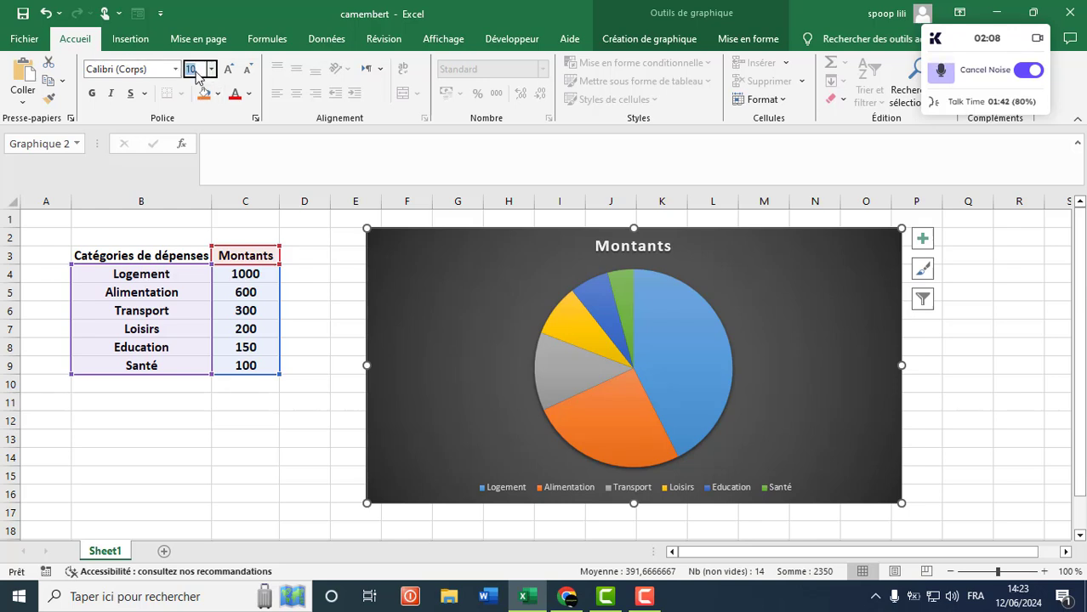
pyautogui.write('12')
pyautogui.press('Return')
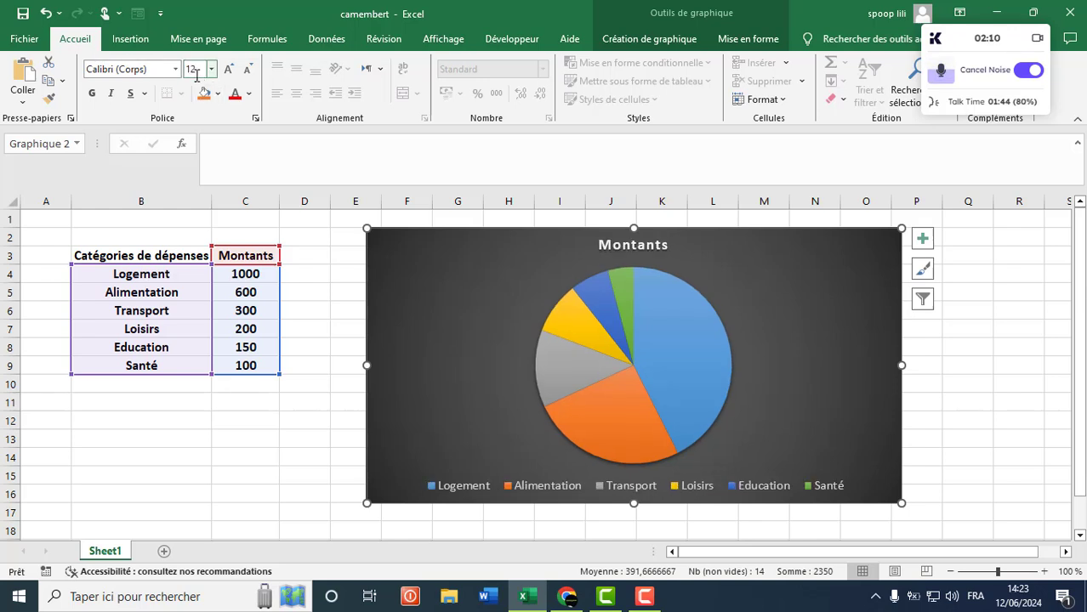
pyautogui.click(98, 95)
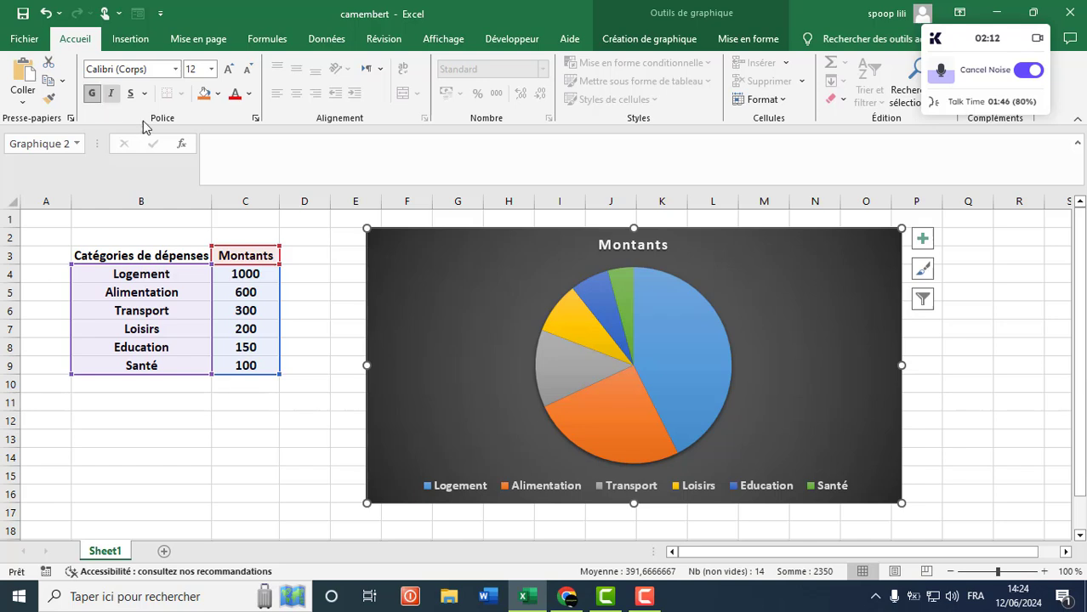
# Replace the chart title with "Répartition du budget familial" and close the title formatting options.
pyautogui.doubleClick(659, 246)
pyautogui.doubleClick(660, 247)
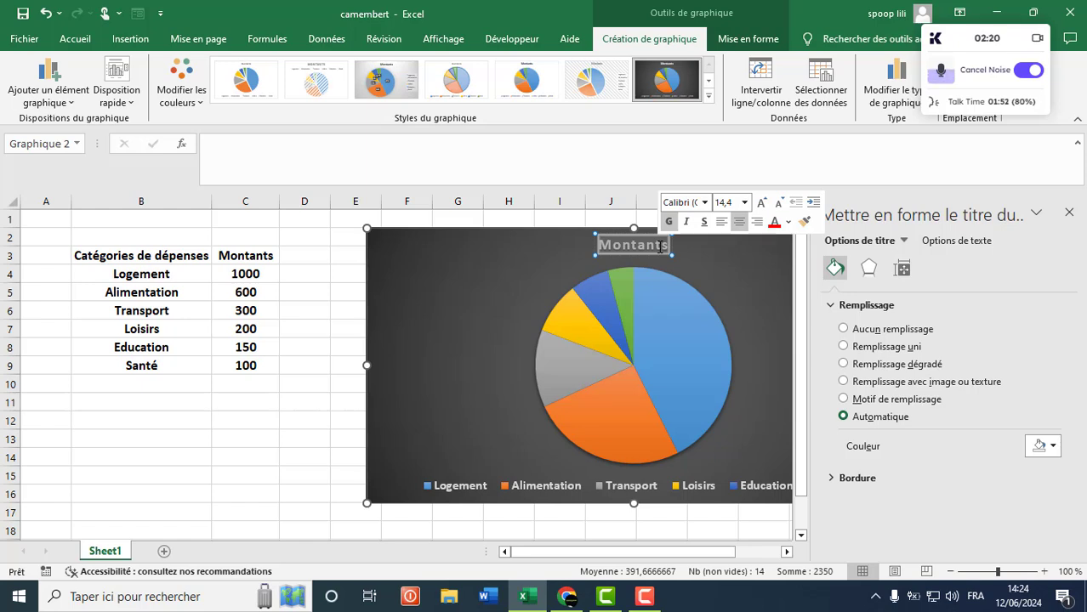
pyautogui.write('Réâ')
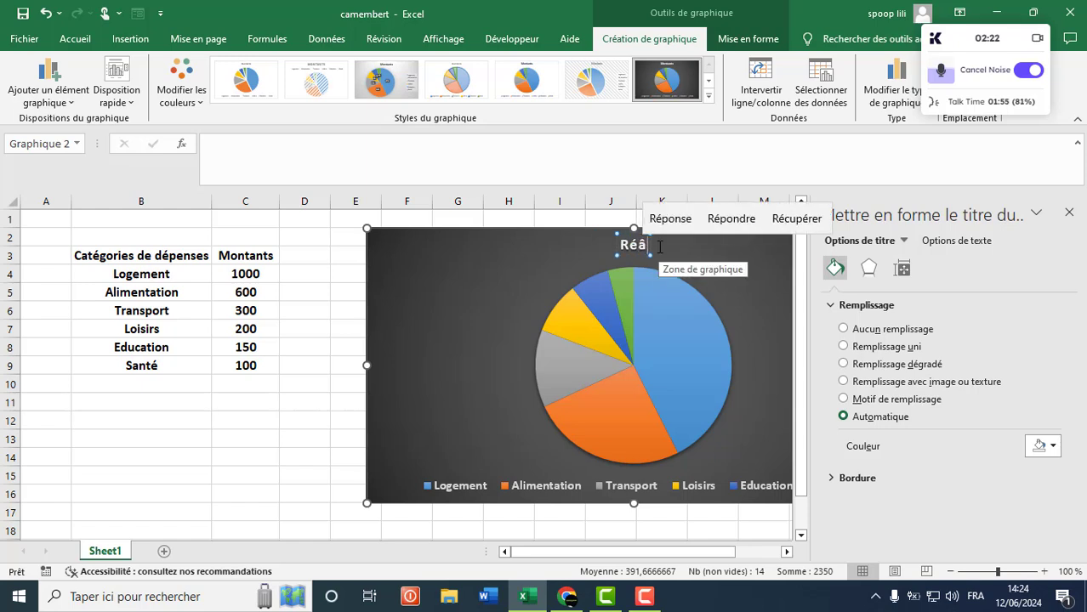
pyautogui.press('BackSpace')
pyautogui.write('pa')
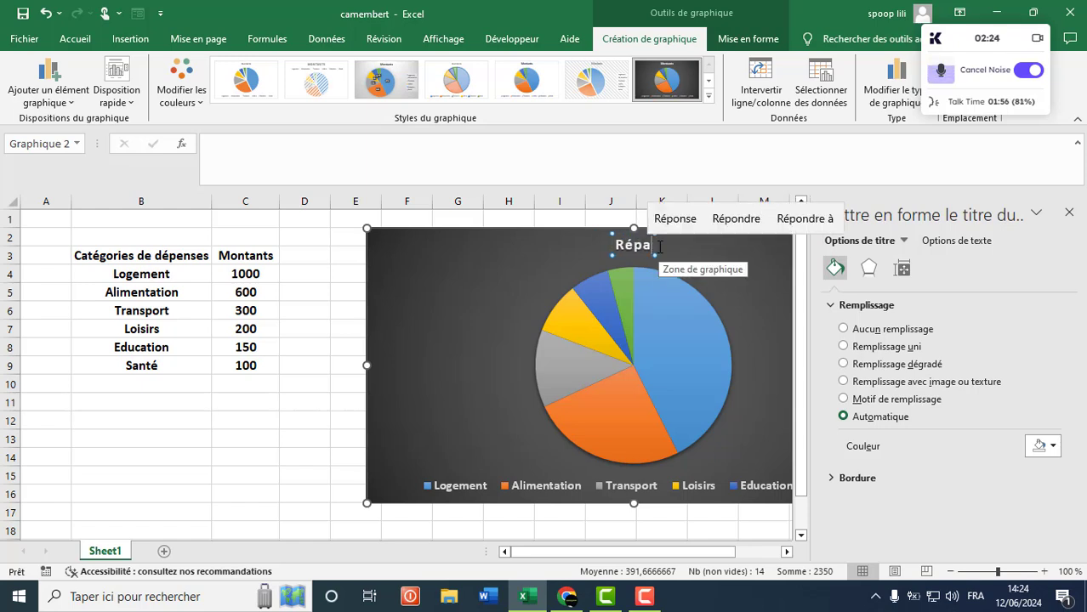
pyautogui.write('rtition du ')
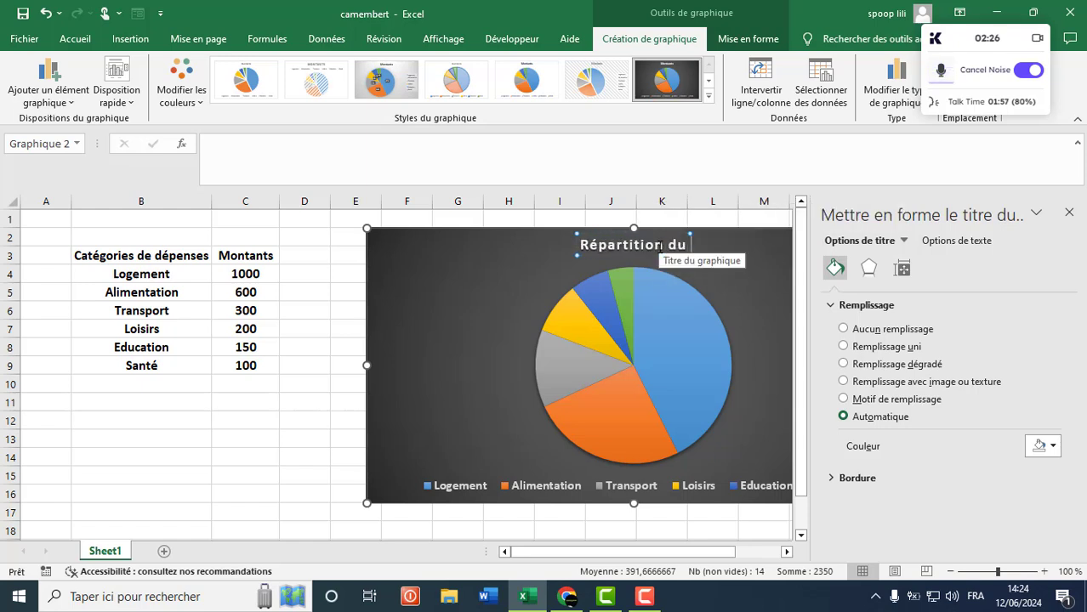
pyautogui.write('bud')
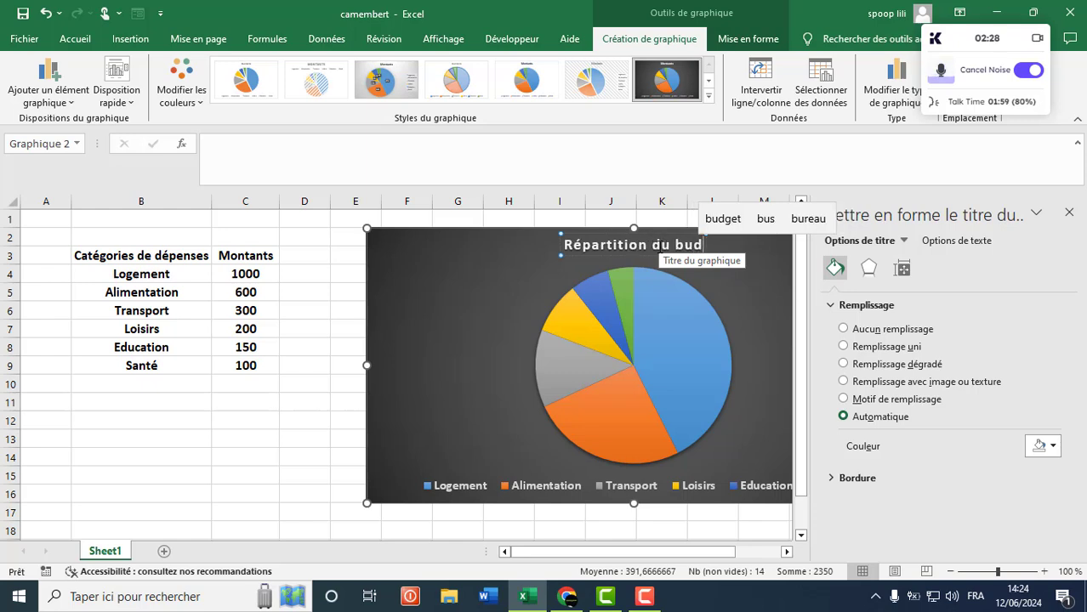
pyautogui.write('get familial')
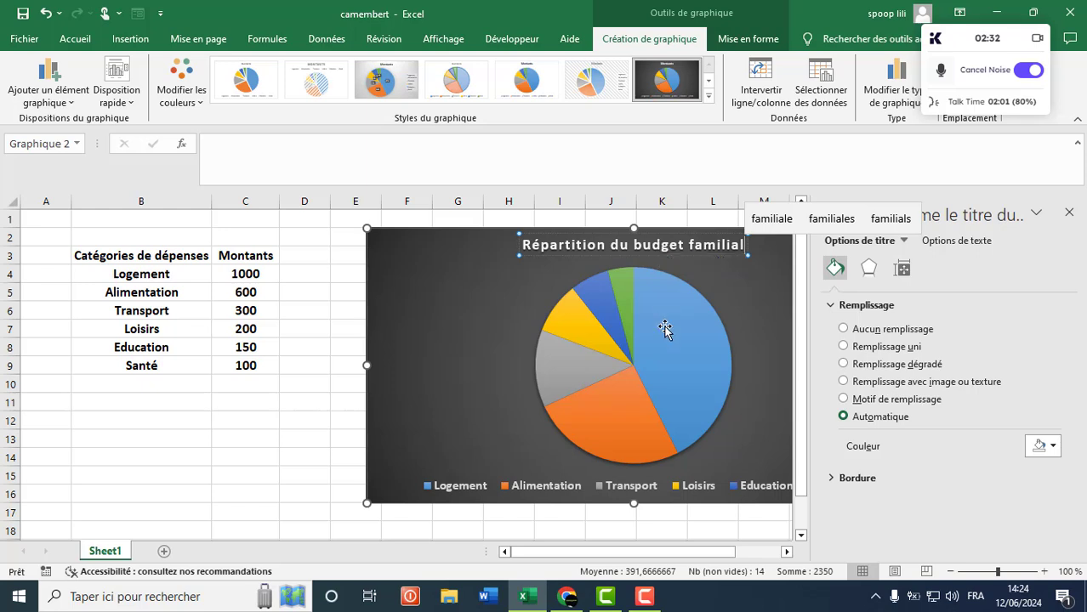
pyautogui.click(776, 302)
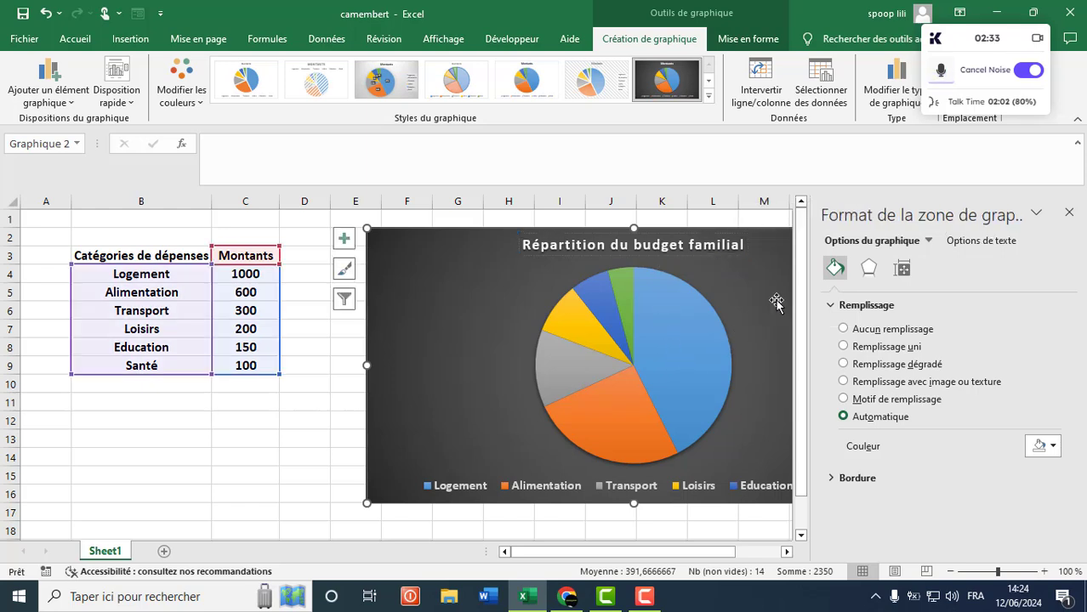
pyautogui.click(1069, 212)
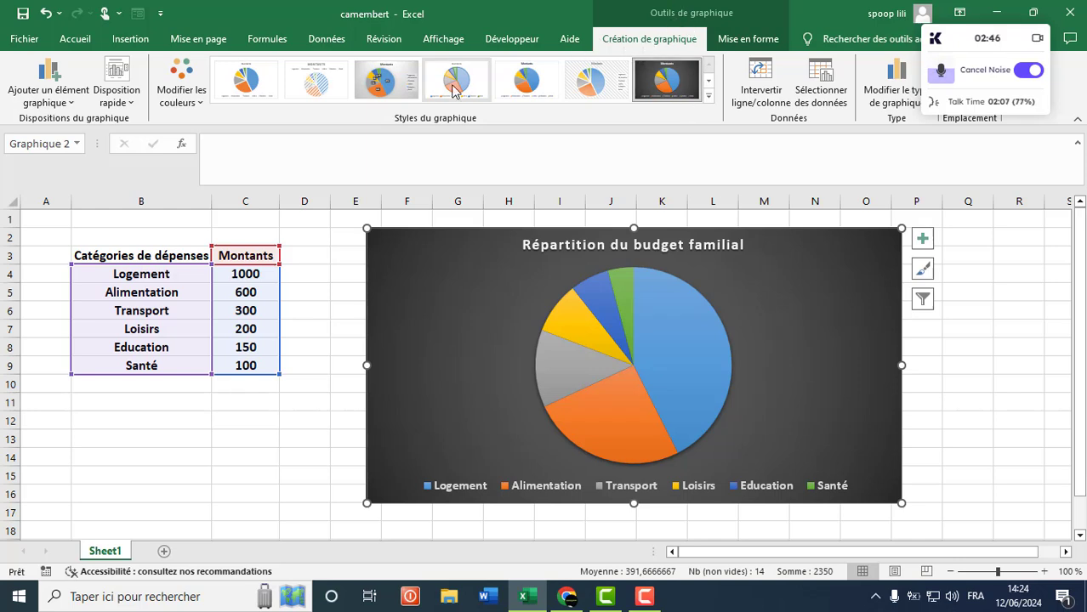
# Add data labels to the pie chart at the inside edge of the slices (Bord intérieur).
pyautogui.click(69, 109)
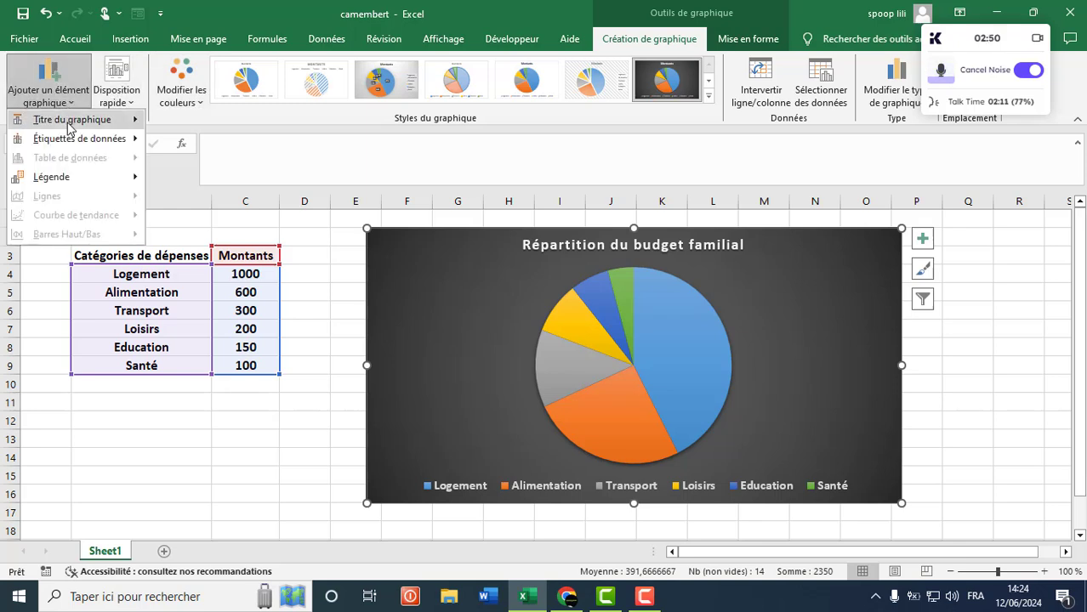
pyautogui.moveTo(75, 143)
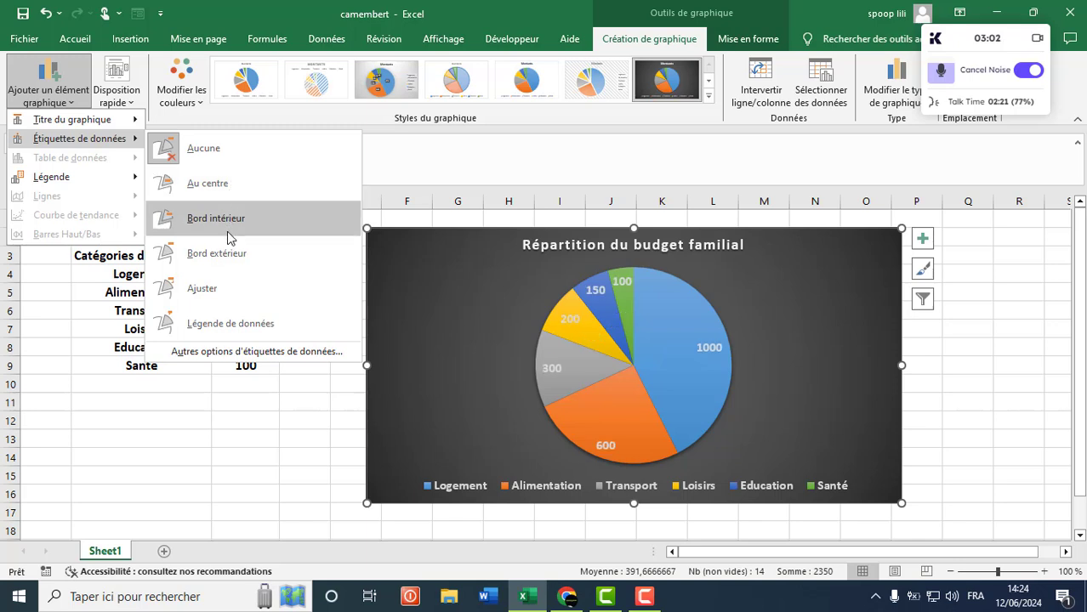
pyautogui.click(227, 235)
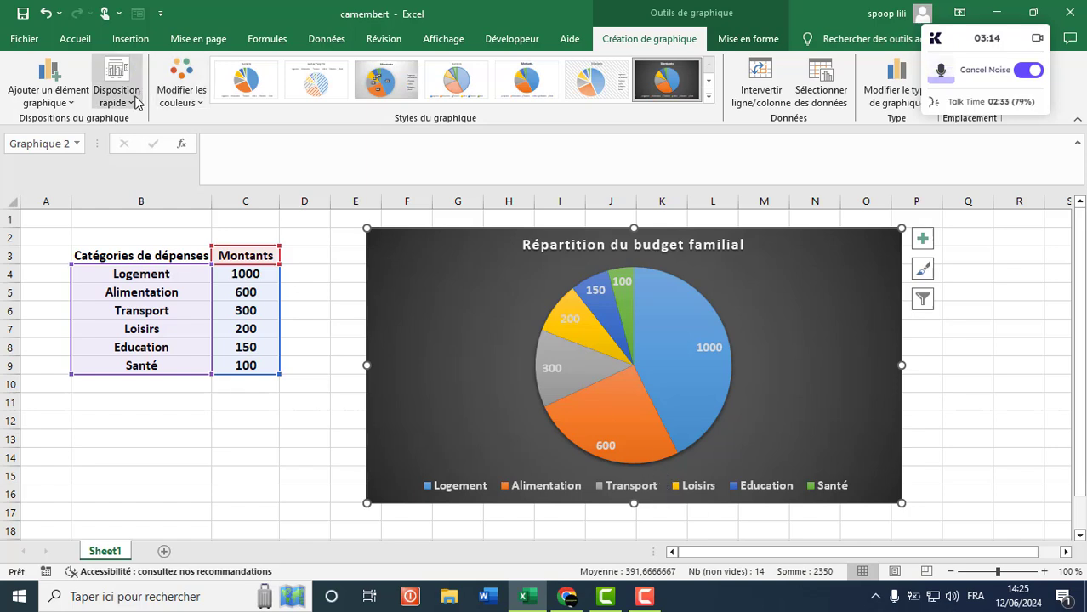
# Show percentages (Pourcentage) alongside the values in the pie chart's data labels.
pyautogui.click(66, 95)
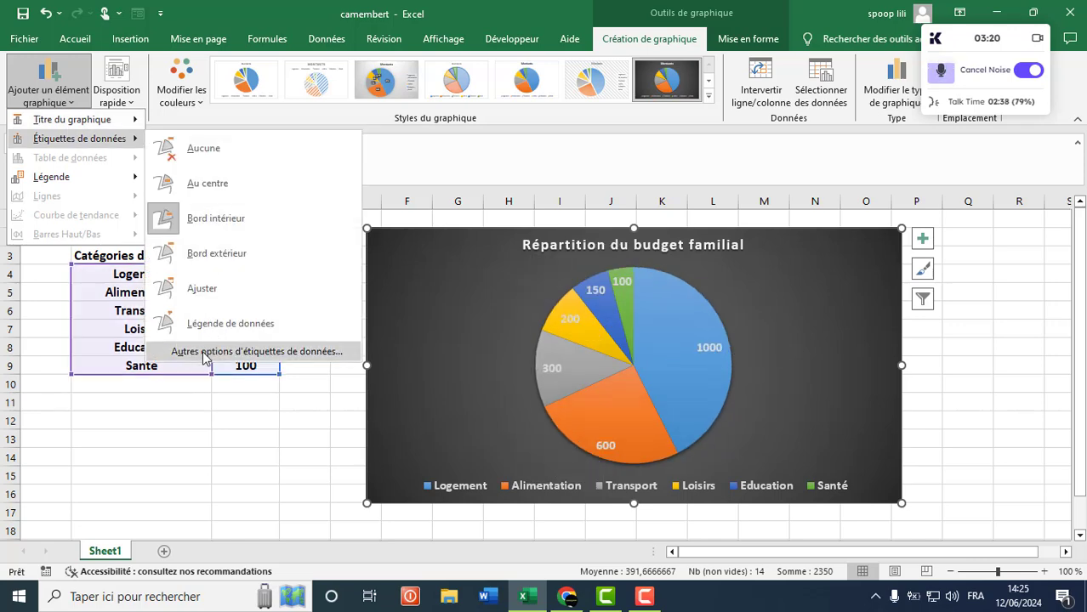
pyautogui.click(202, 354)
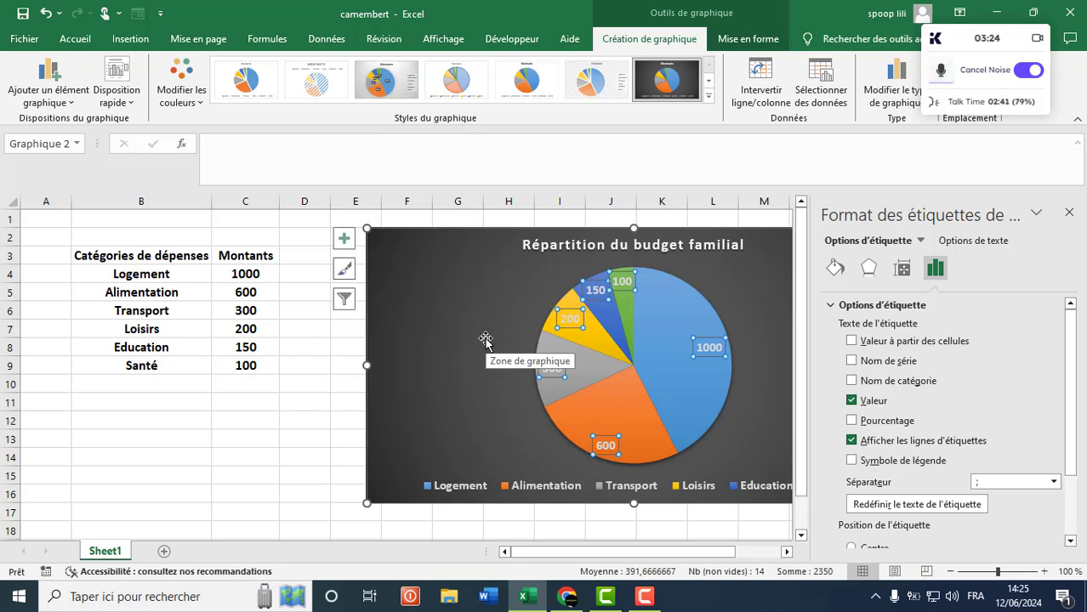
pyautogui.click(852, 421)
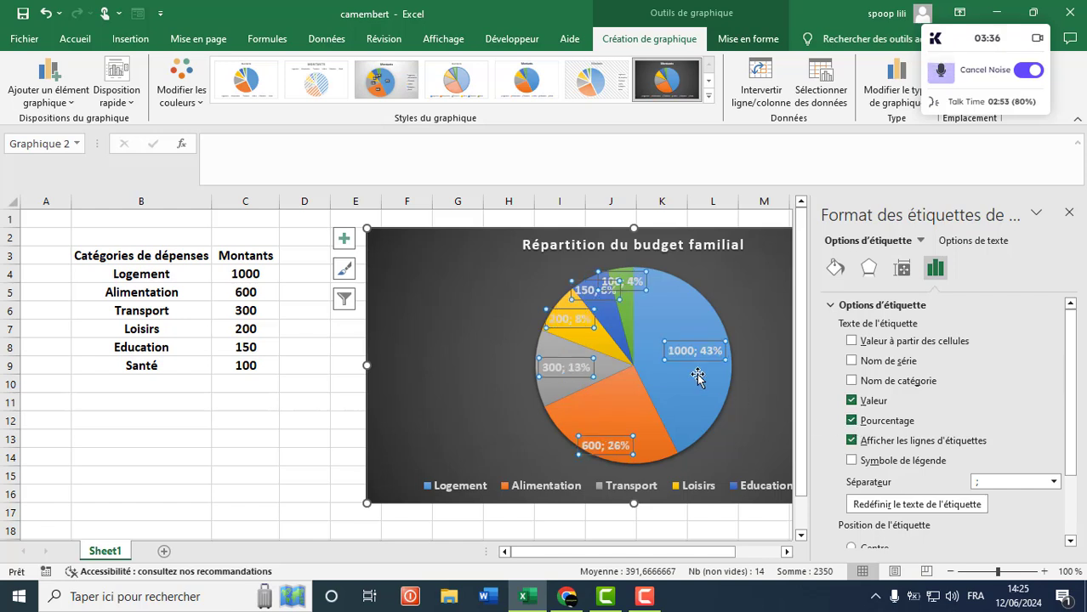
pyautogui.click(852, 401)
pyautogui.click(1069, 213)
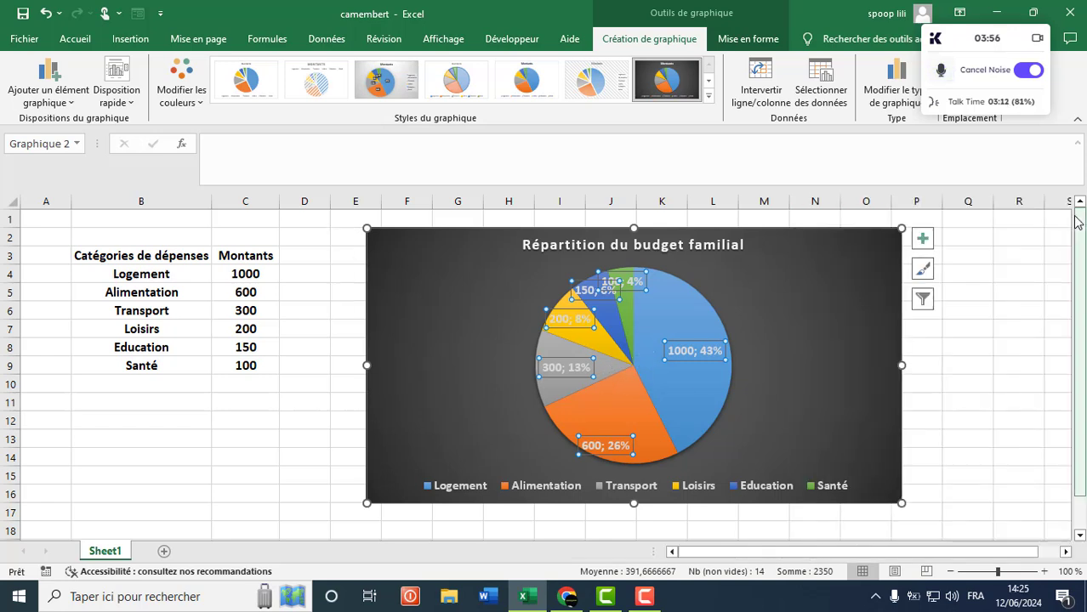
# Try the chart style with a light grey gradient background and dark data label boxes on the pie chart.
pyautogui.click(922, 270)
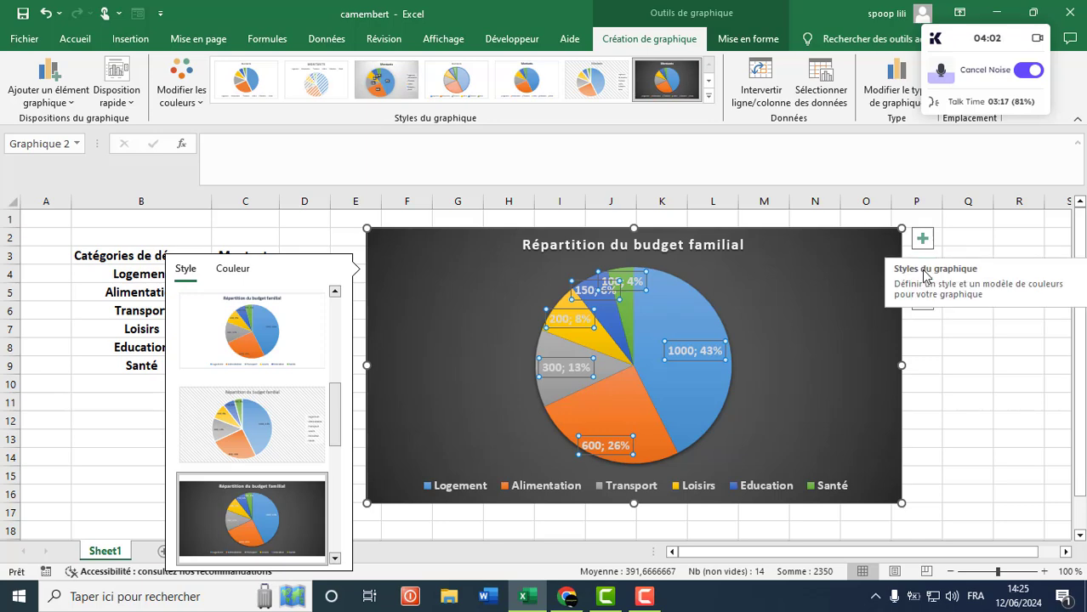
pyautogui.click(306, 433)
pyautogui.moveTo(342, 428); pyautogui.dragTo(343, 370)
pyautogui.click(298, 377)
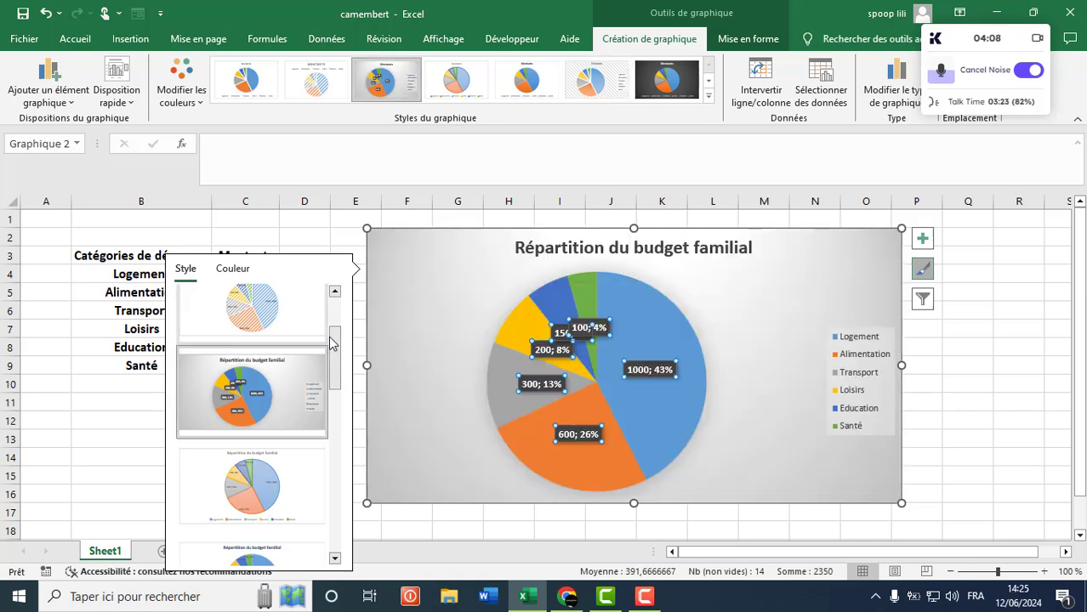
# Apply the chart style with the dark background and the legend below the pie.
pyautogui.click(302, 317)
pyautogui.moveTo(335, 340)
pyautogui.mouseDown()
pyautogui.moveTo(308, 517)
pyautogui.moveTo(310, 439)
pyautogui.moveTo(297, 420)
pyautogui.moveTo(287, 435)
pyautogui.mouseUp()
pyautogui.click(287, 435)
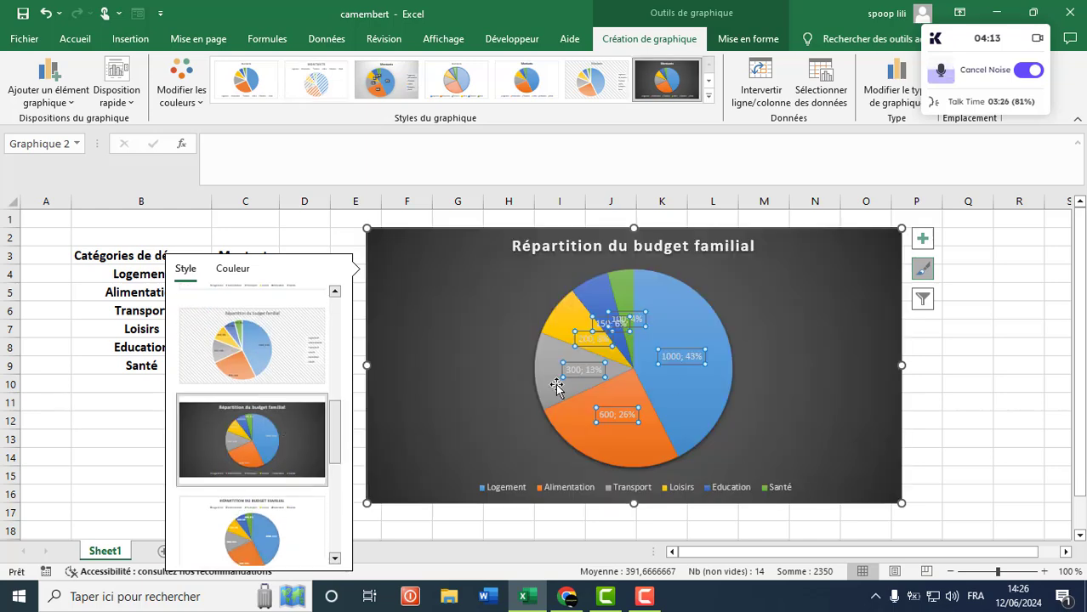
# Review the colourful and monochrome palettes offered for the pie chart, leaving its colours as they are.
pyautogui.click(930, 270)
pyautogui.click(927, 270)
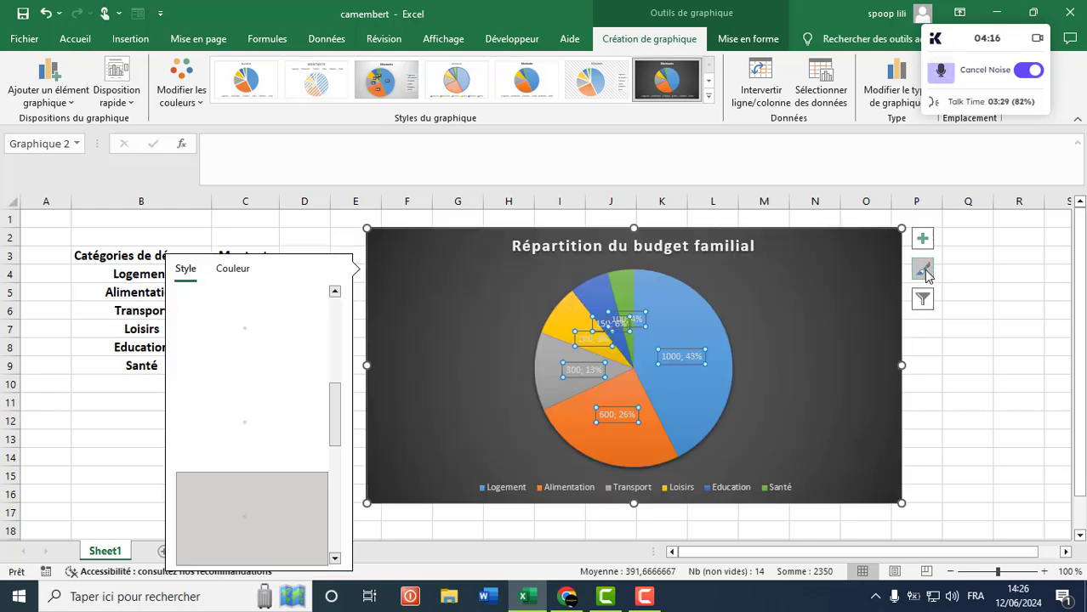
pyautogui.click(245, 271)
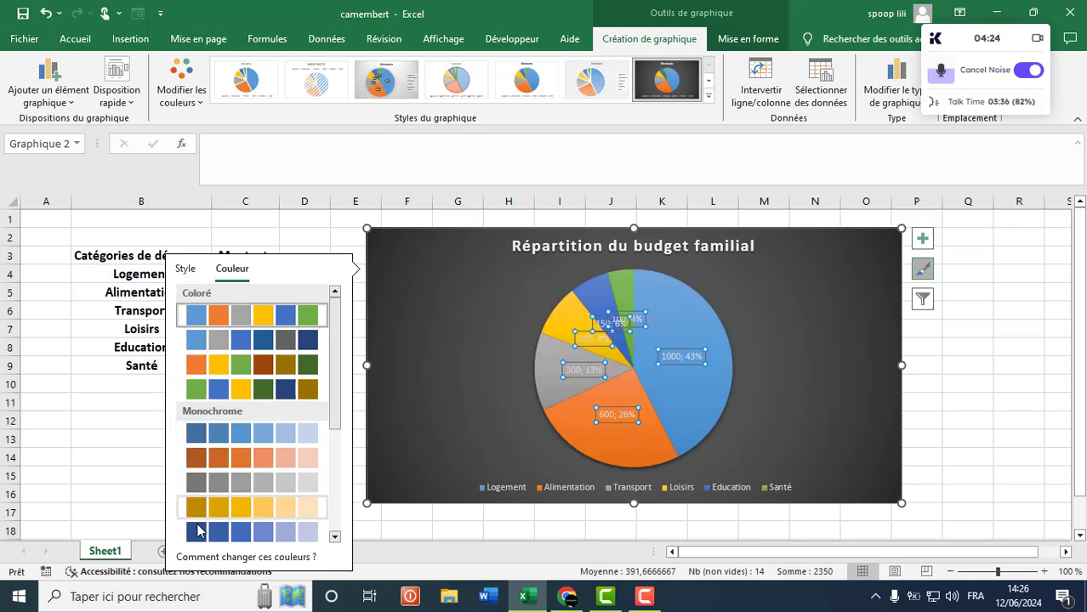
pyautogui.moveTo(338, 416)
pyautogui.mouseDown()
pyautogui.moveTo(338, 494)
pyautogui.moveTo(337, 400)
pyautogui.mouseUp()
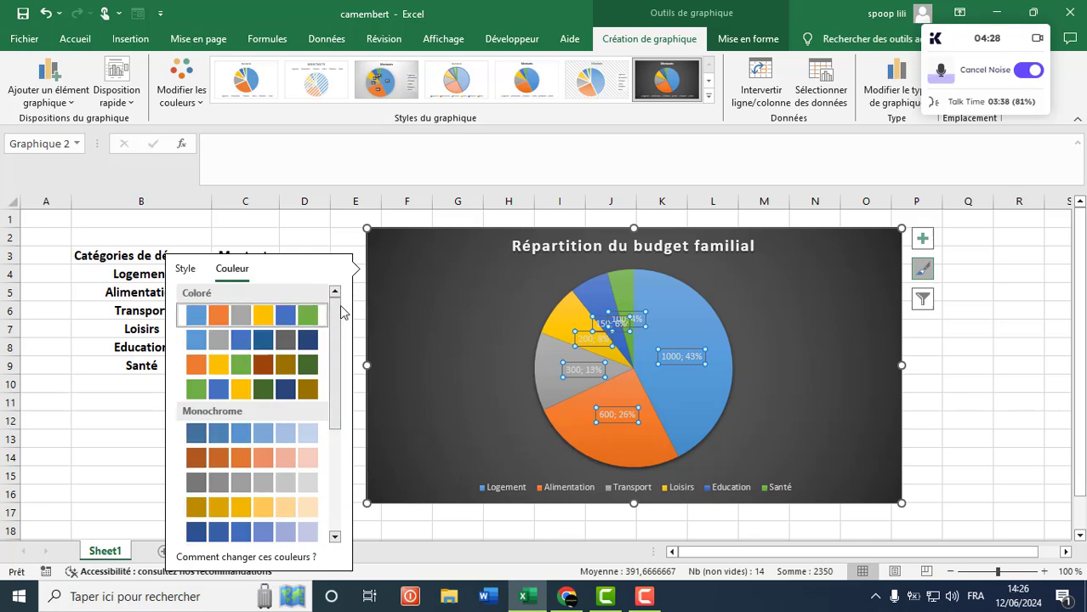
pyautogui.click(964, 387)
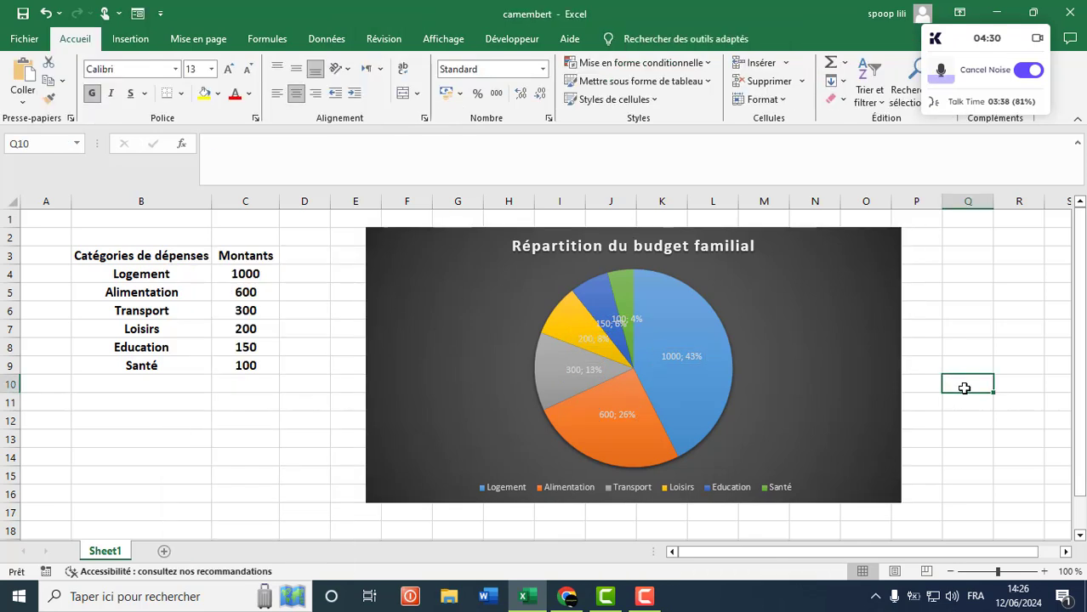
# Copy the whole "Répartition du budget familial" pie chart to the clipboard.
pyautogui.click(1000, 276)
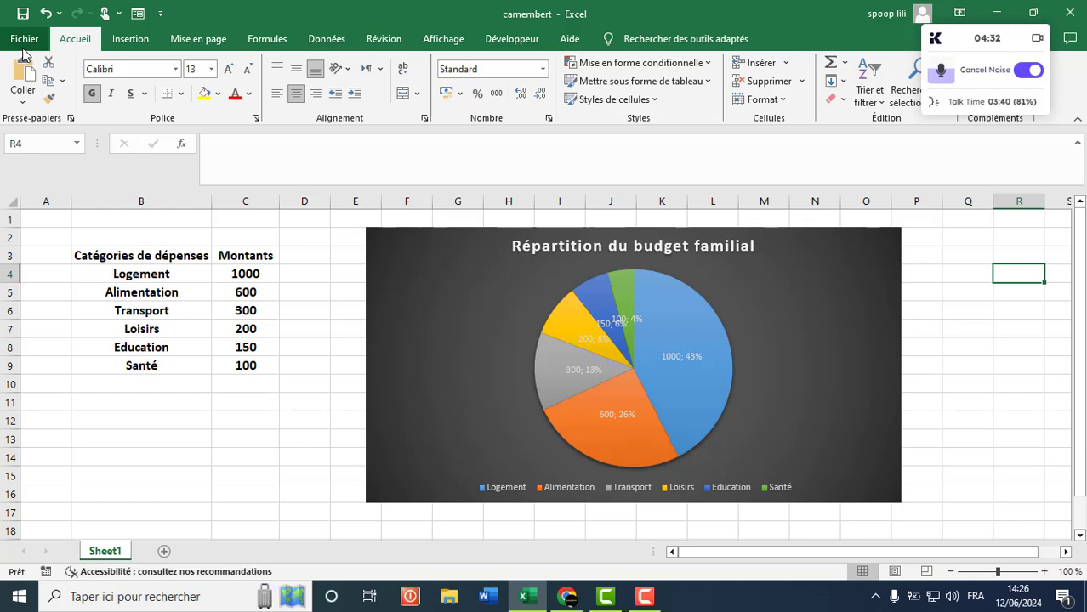
pyautogui.rightClick(448, 246)
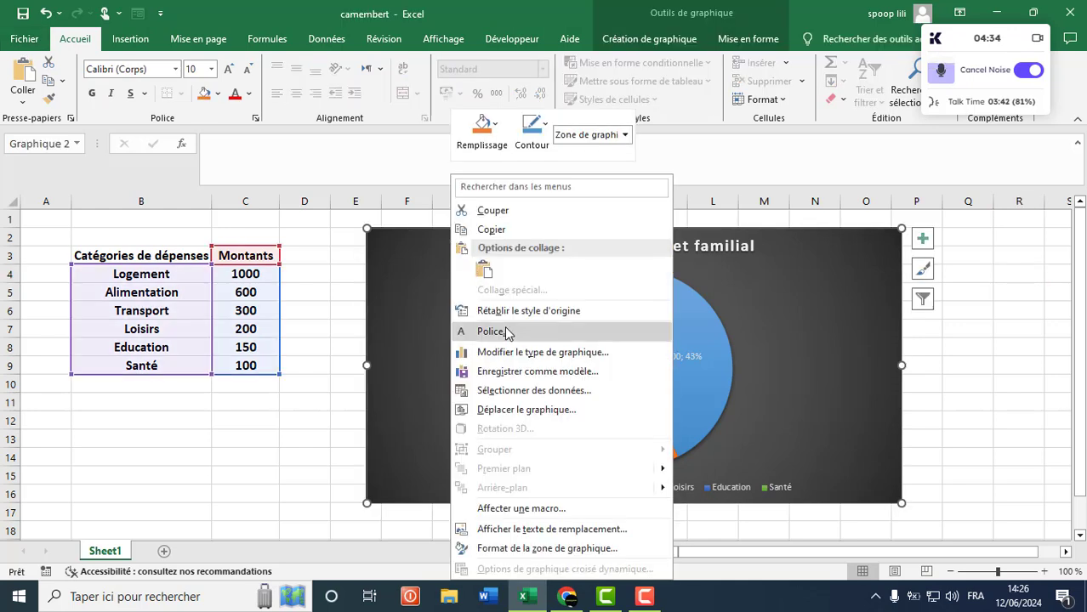
pyautogui.click(510, 231)
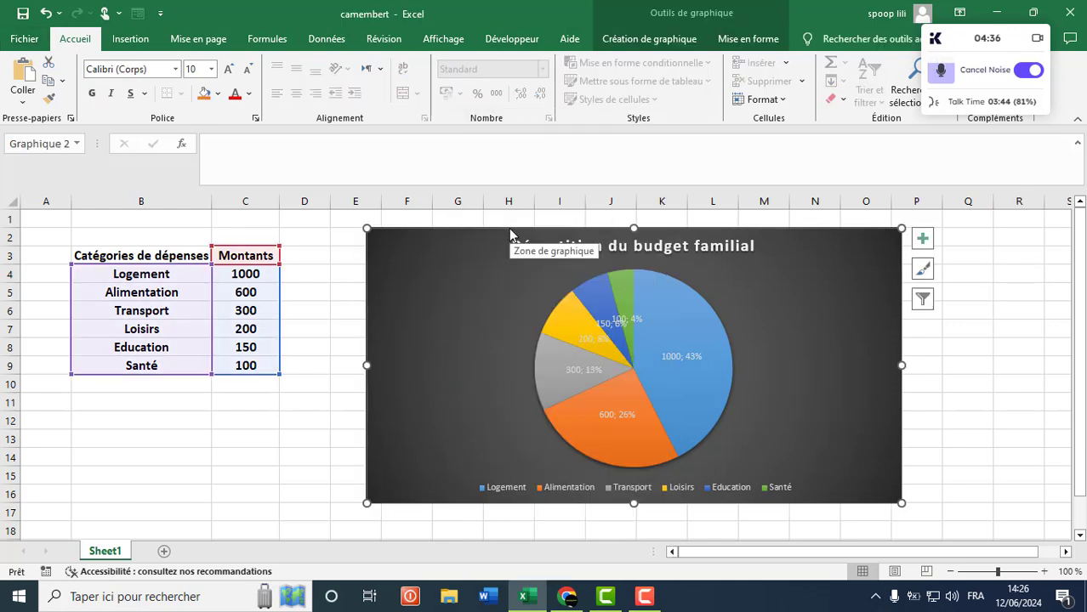